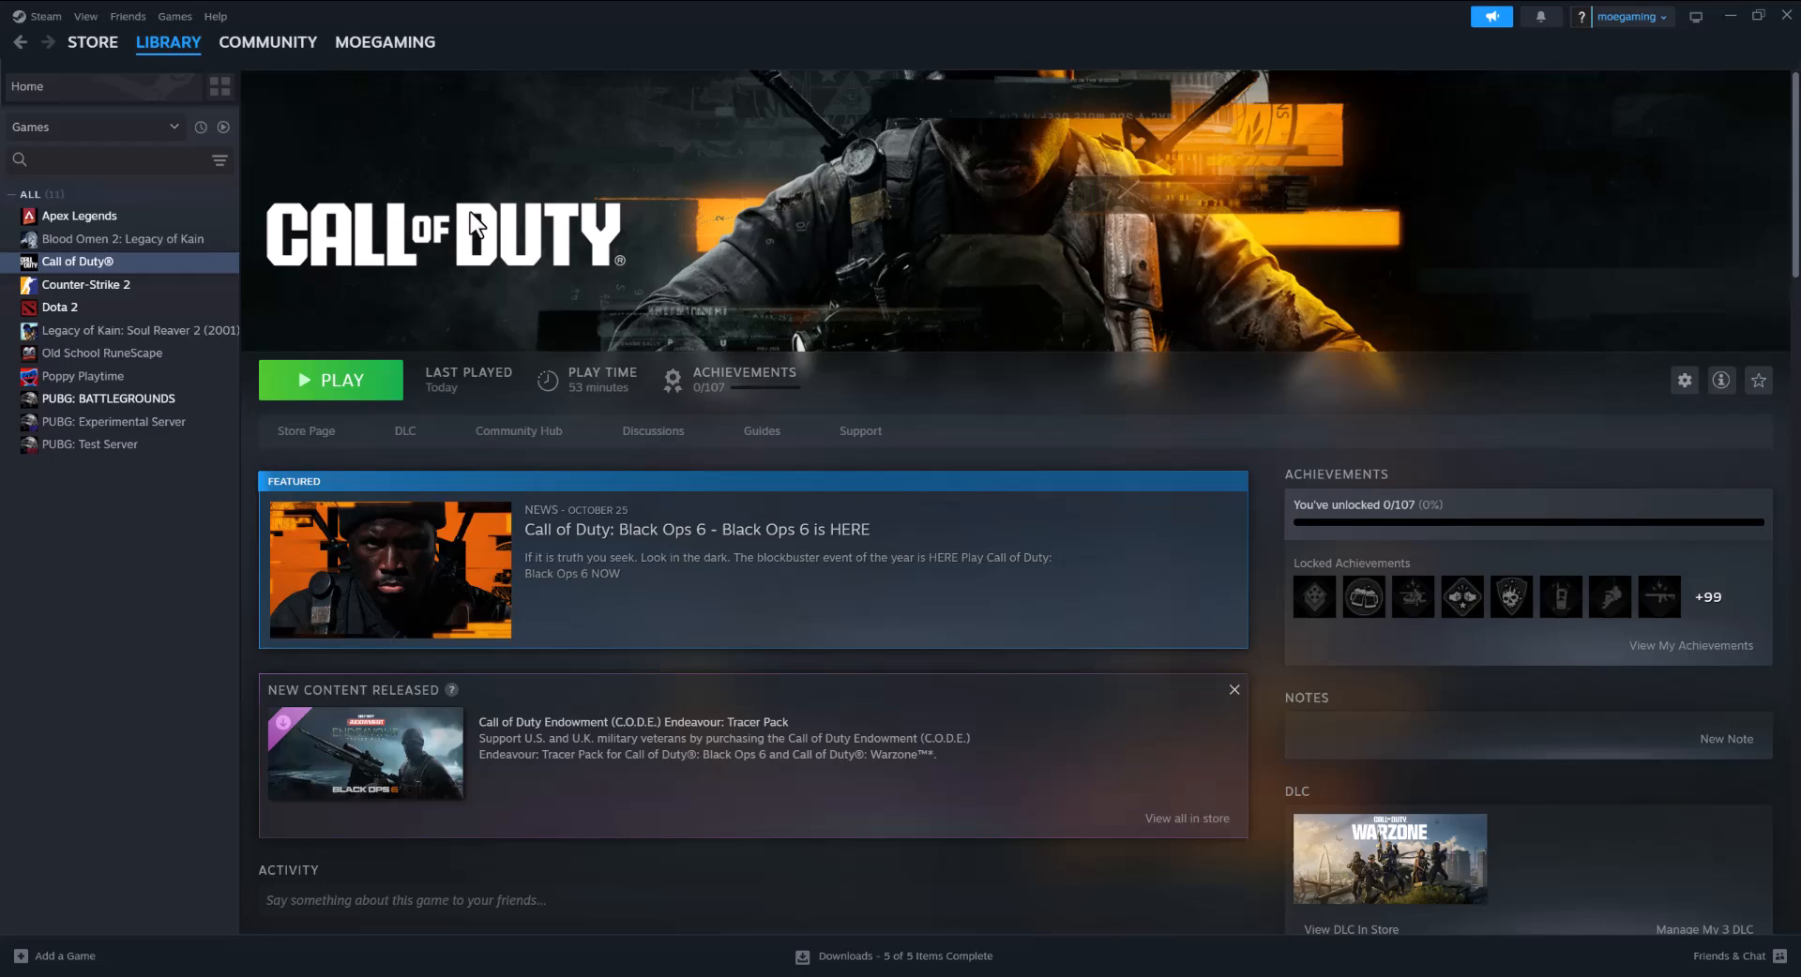
# Give Call of Duty the launch option -d3d11 in its General properties
pyautogui.rightClick(150, 277)
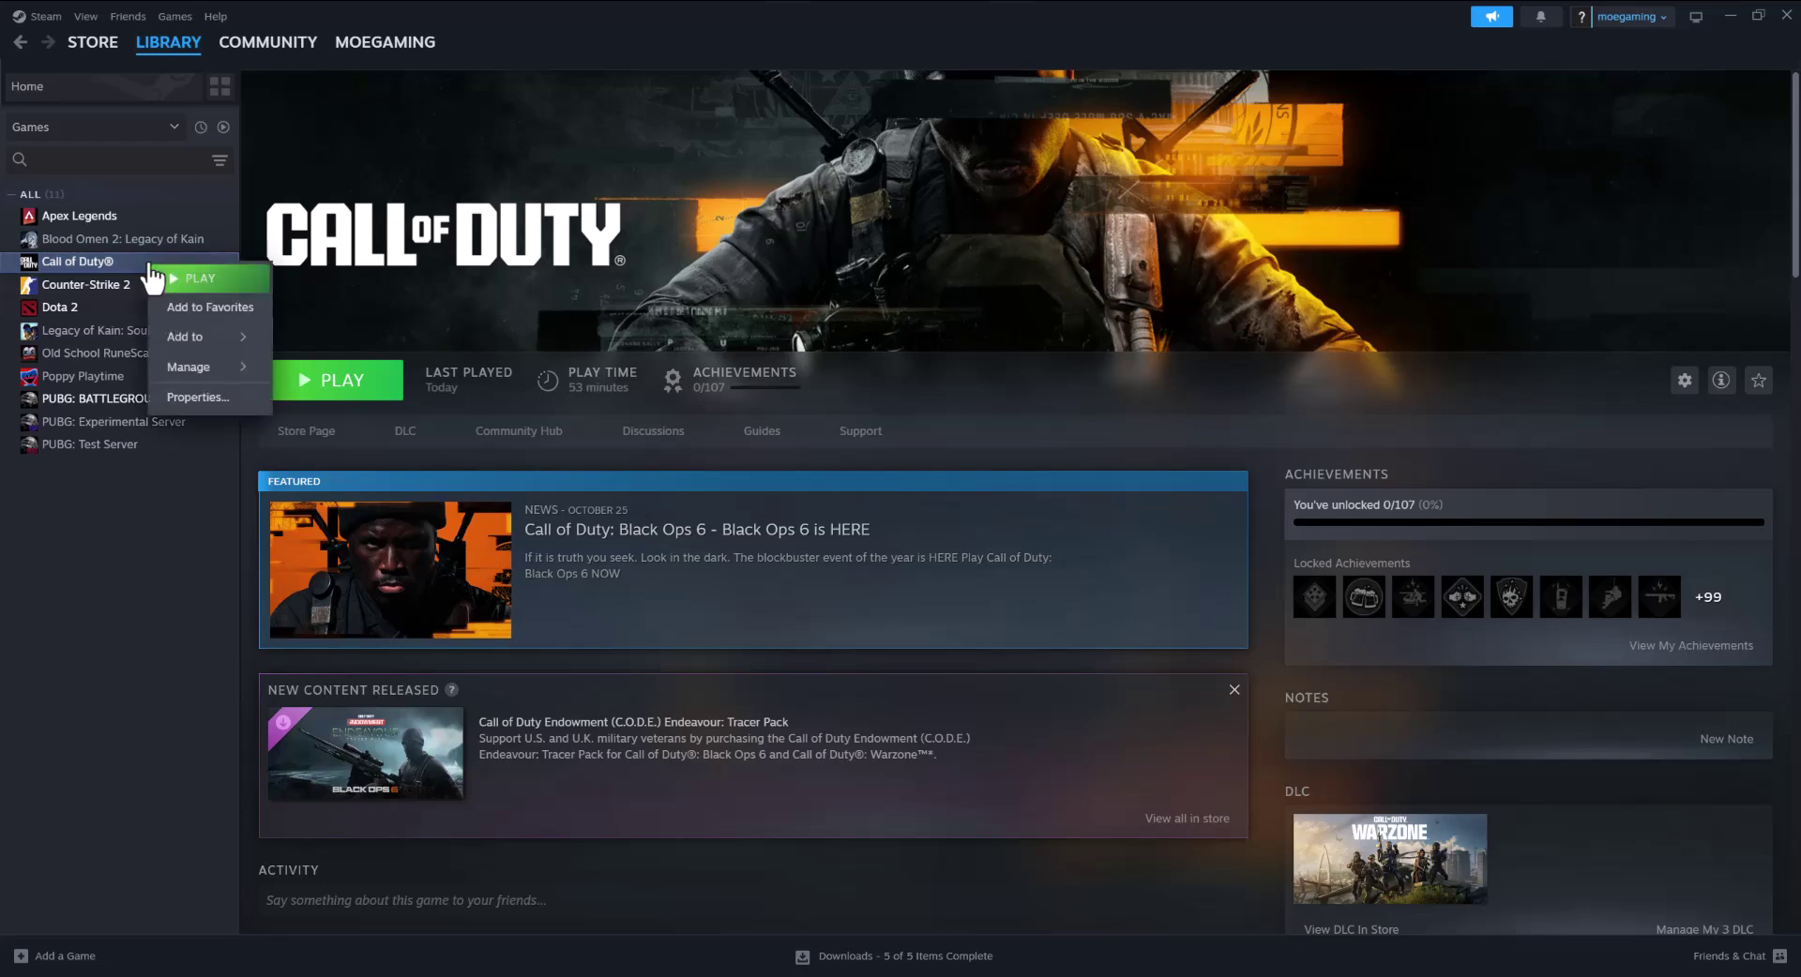
pyautogui.click(198, 398)
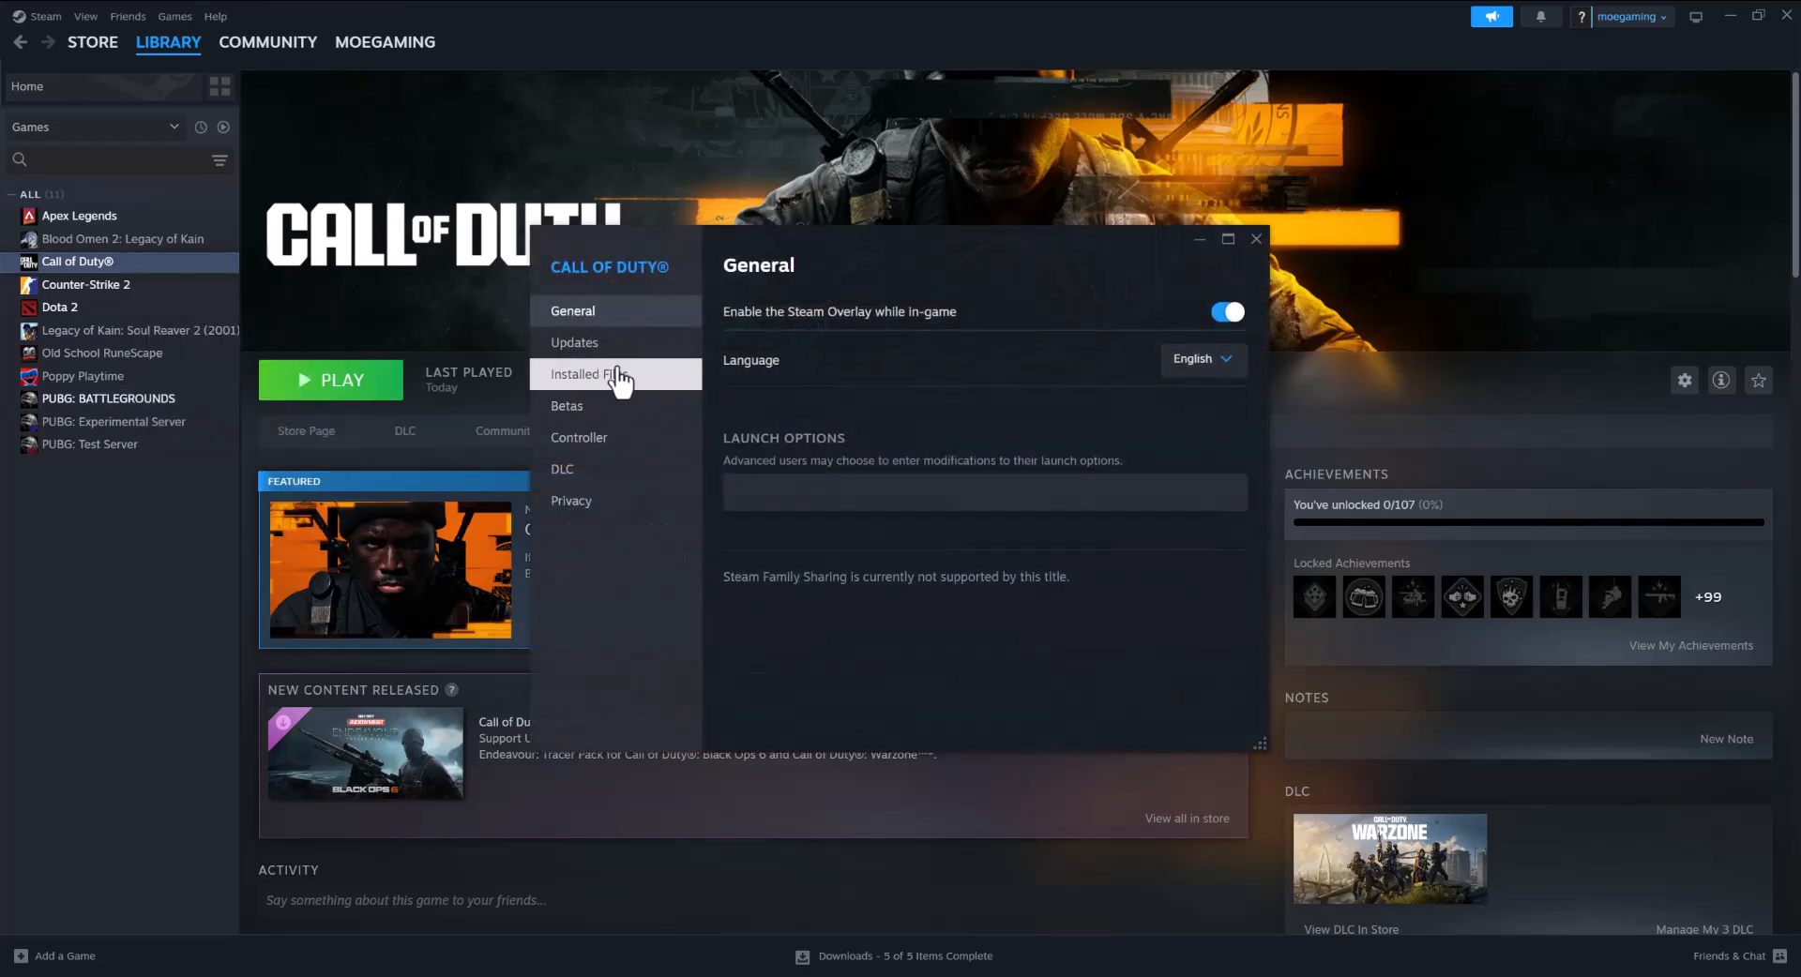
pyautogui.click(862, 496)
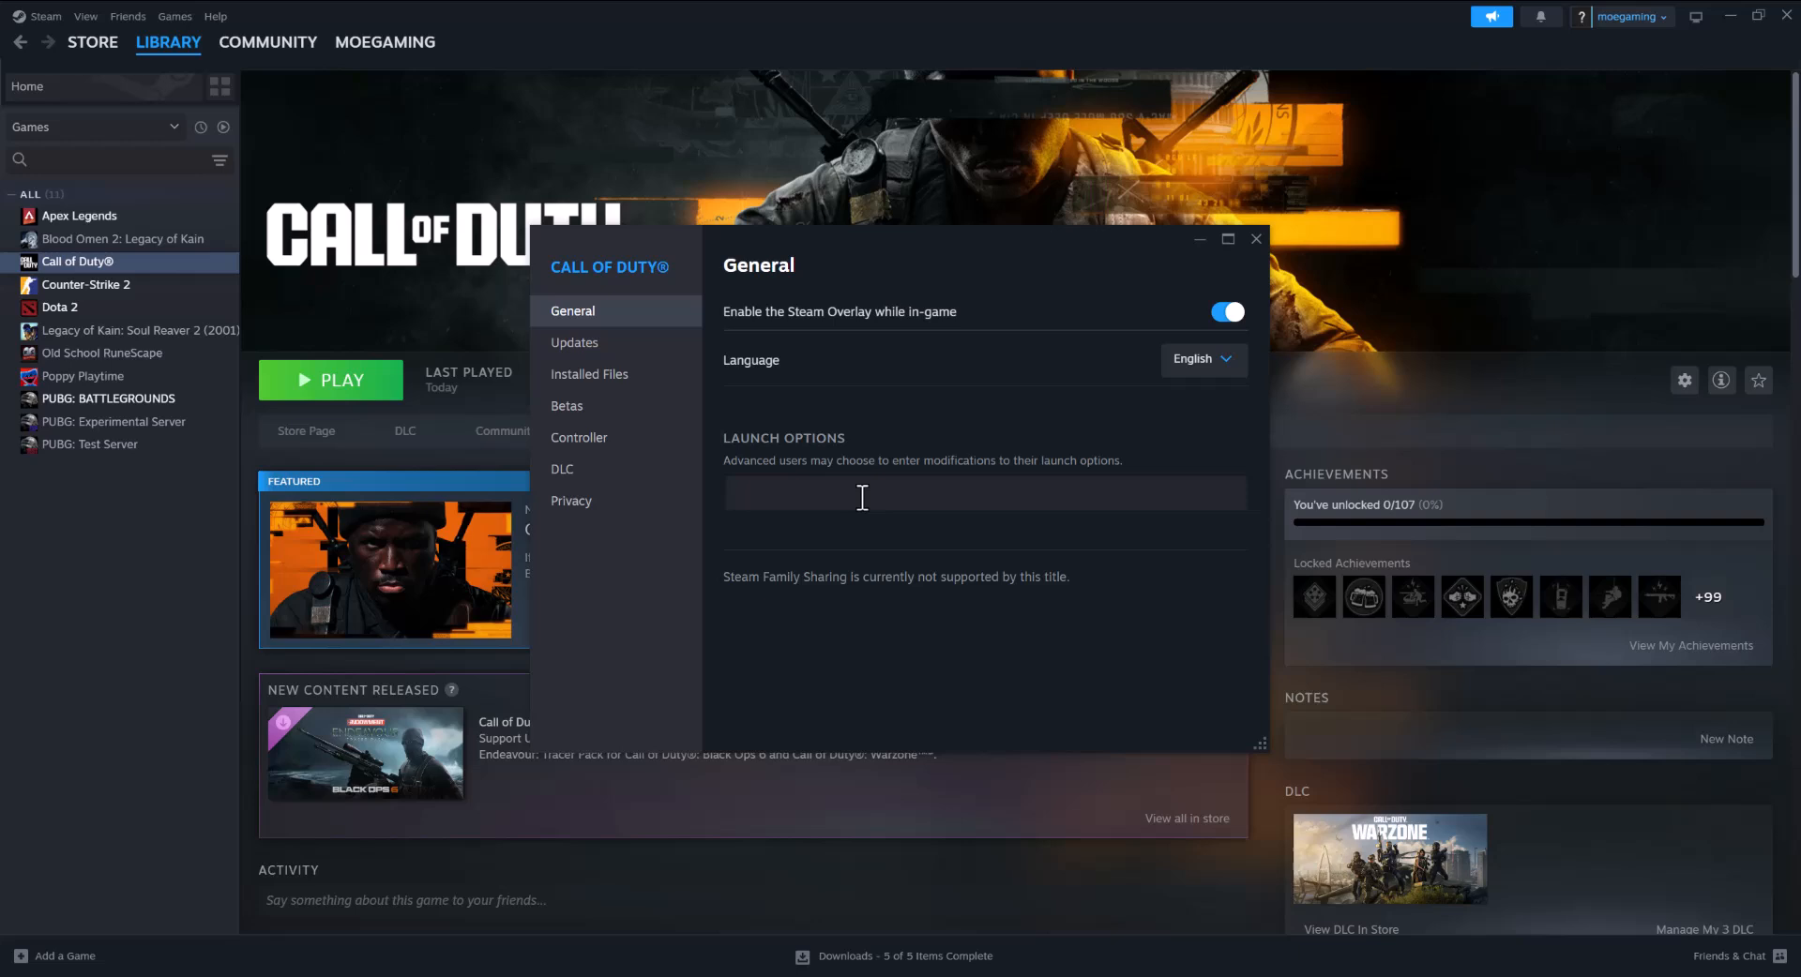
pyautogui.write('-d')
pyautogui.write('3d')
pyautogui.write('11')
pyautogui.click(909, 557)
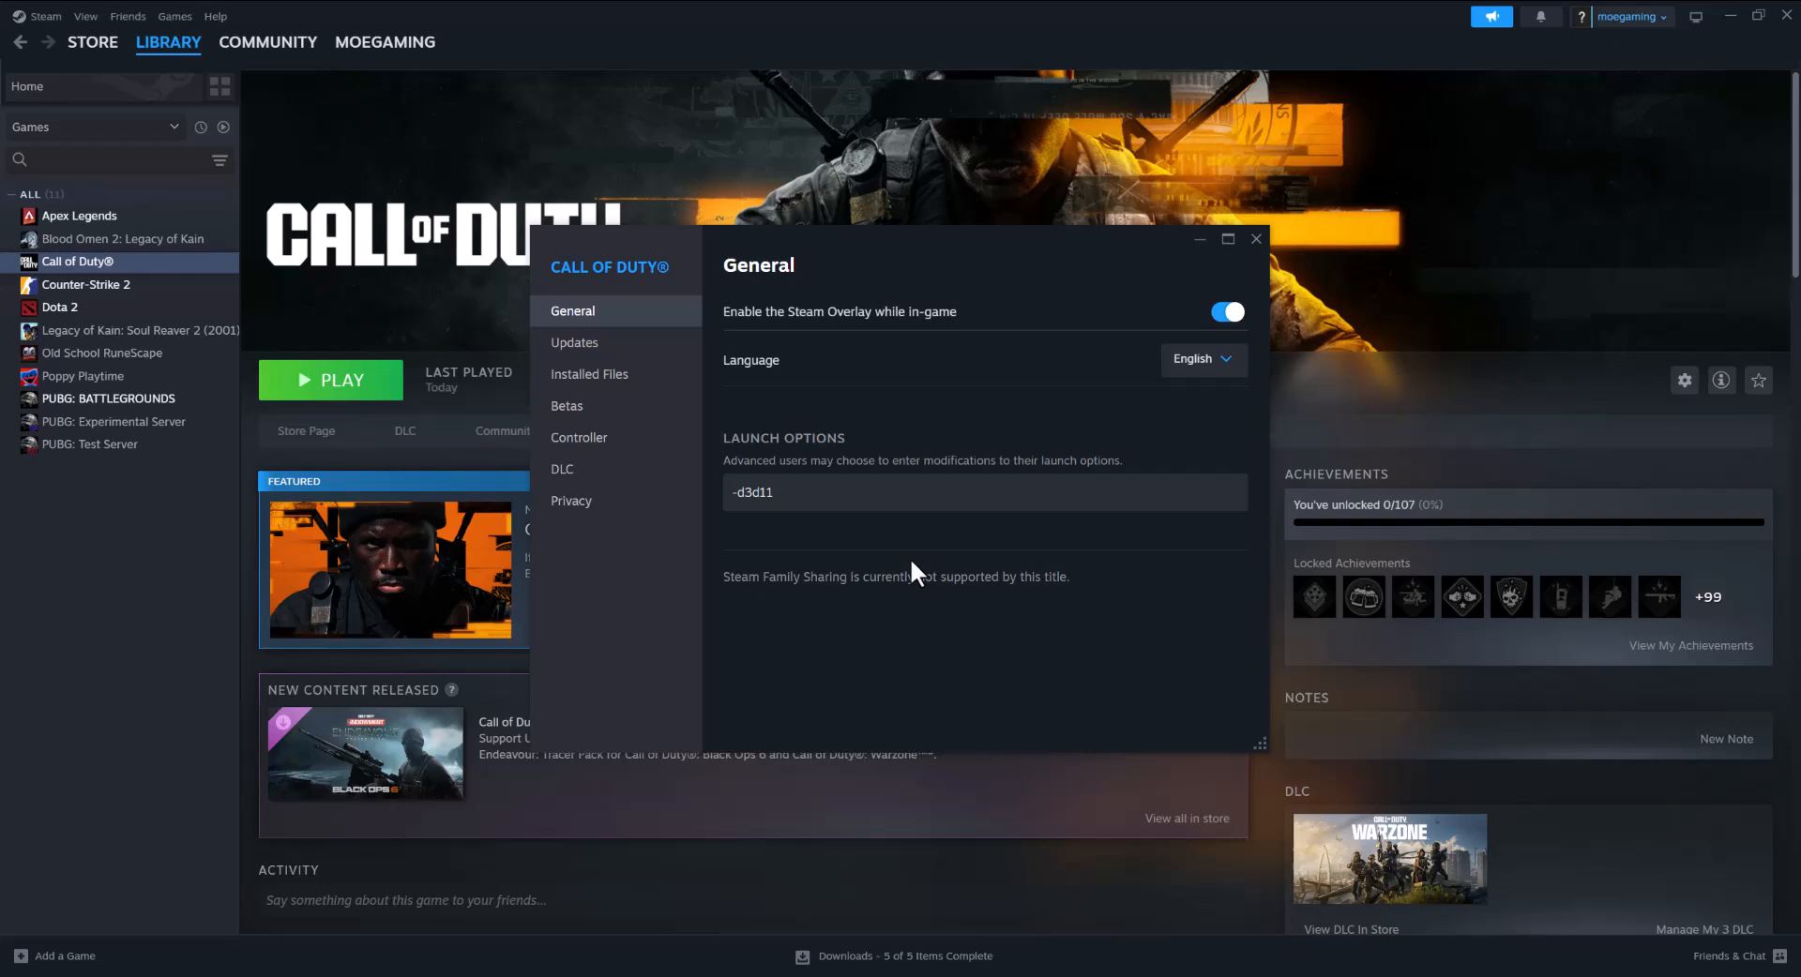
# Show Call of Duty's Installed Files page with the Verify integrity of game files option
pyautogui.click(600, 376)
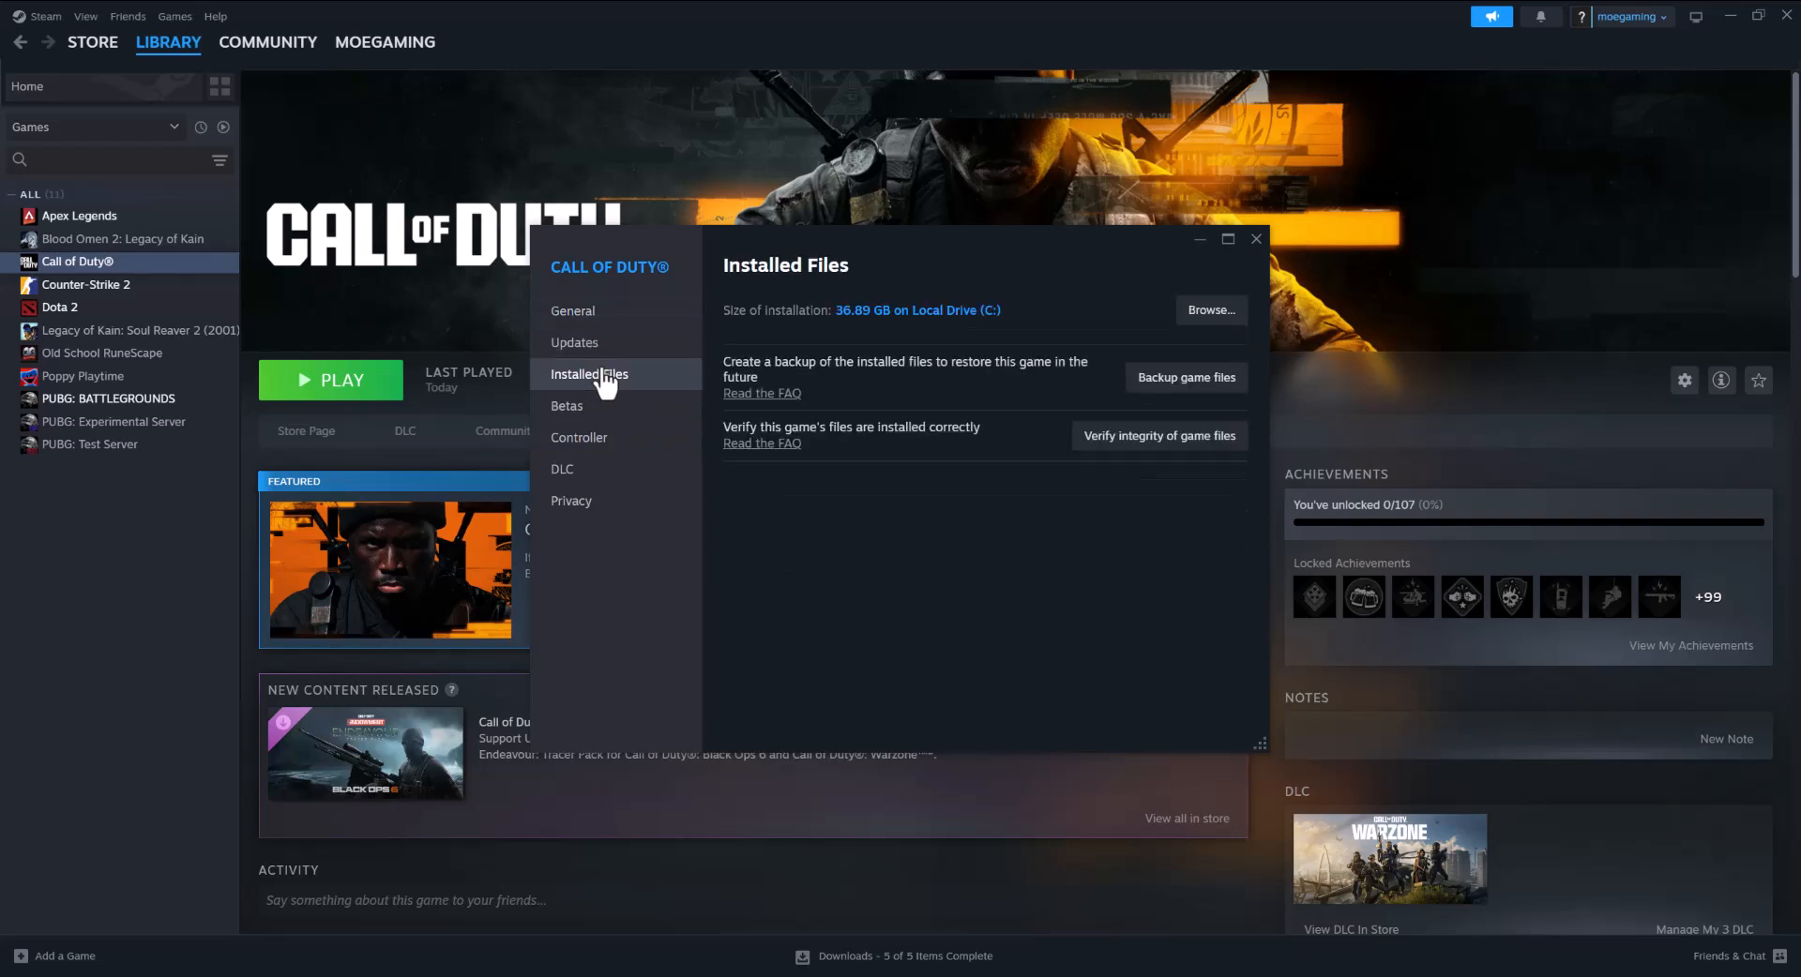